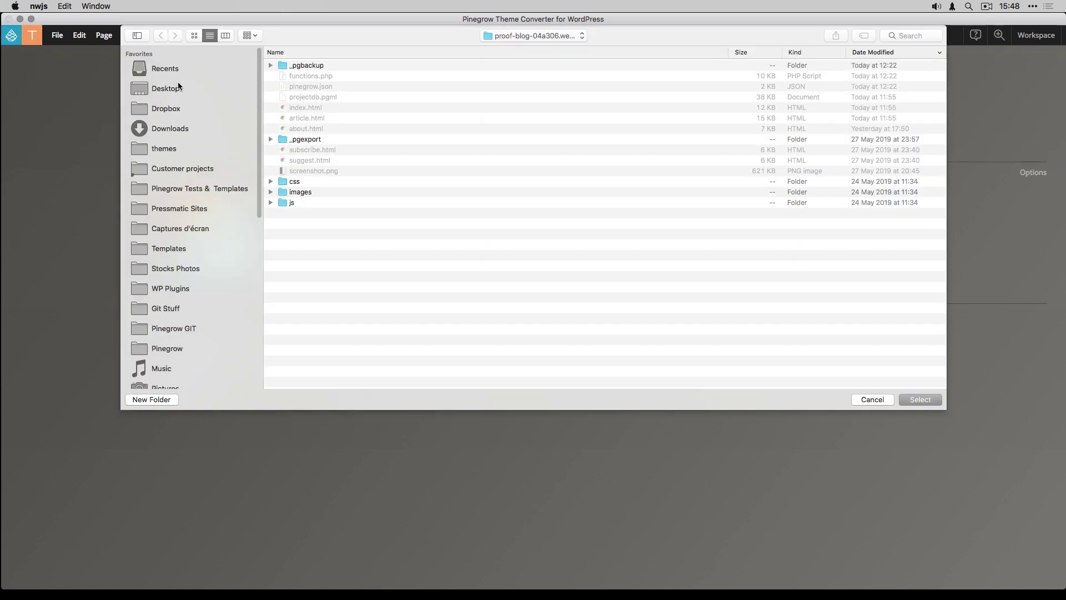
- Open the proof-blog-04a306.webflow folder from Downloads as the project
click(175, 128)
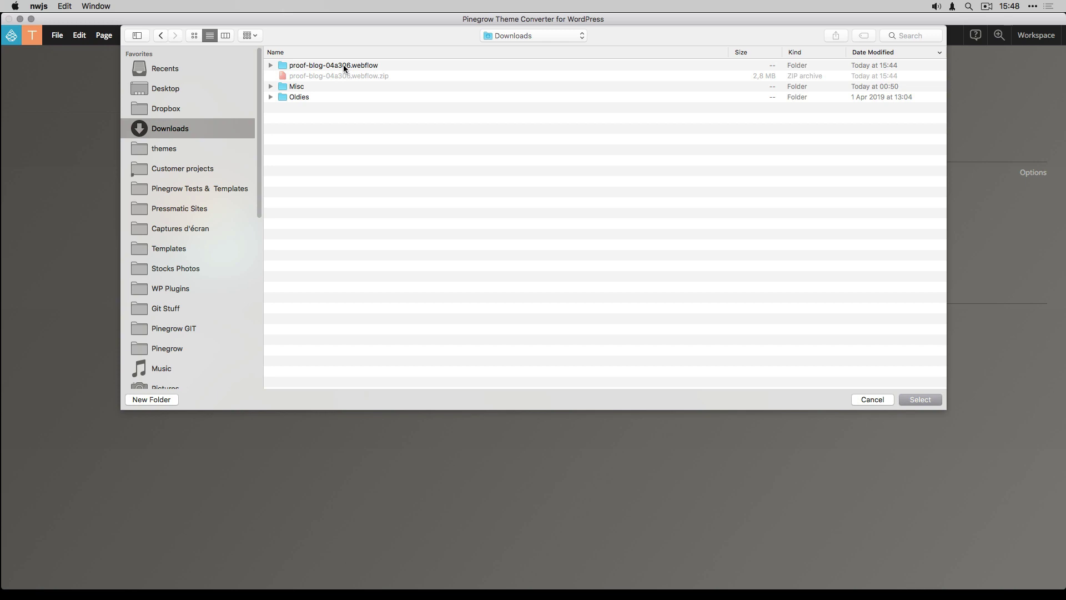
click(344, 64)
click(909, 397)
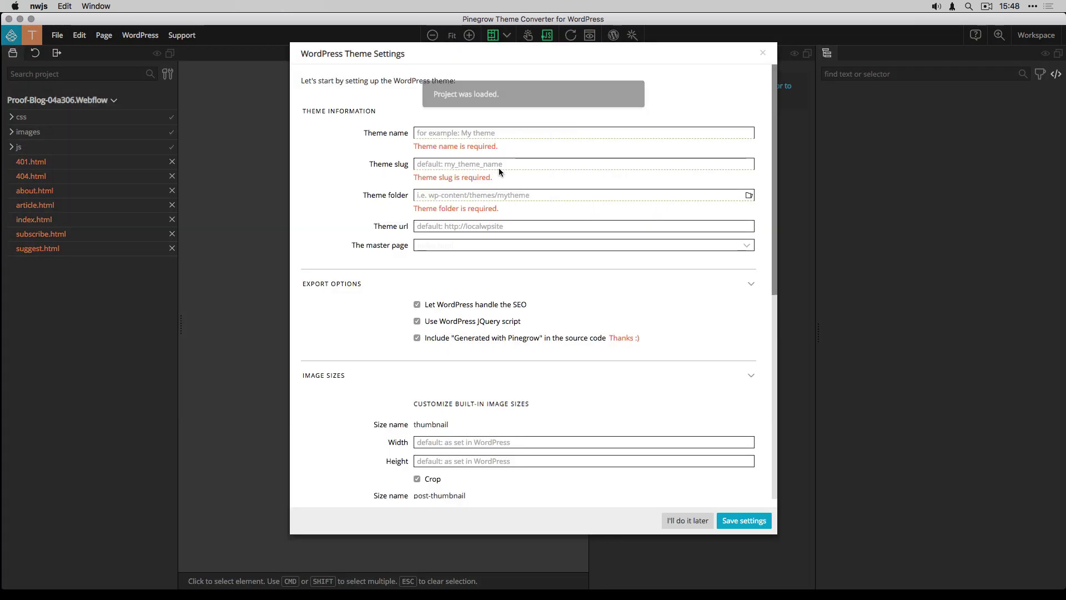
- Set the theme name to proofblog and reuse it as the theme slug
click(472, 133)
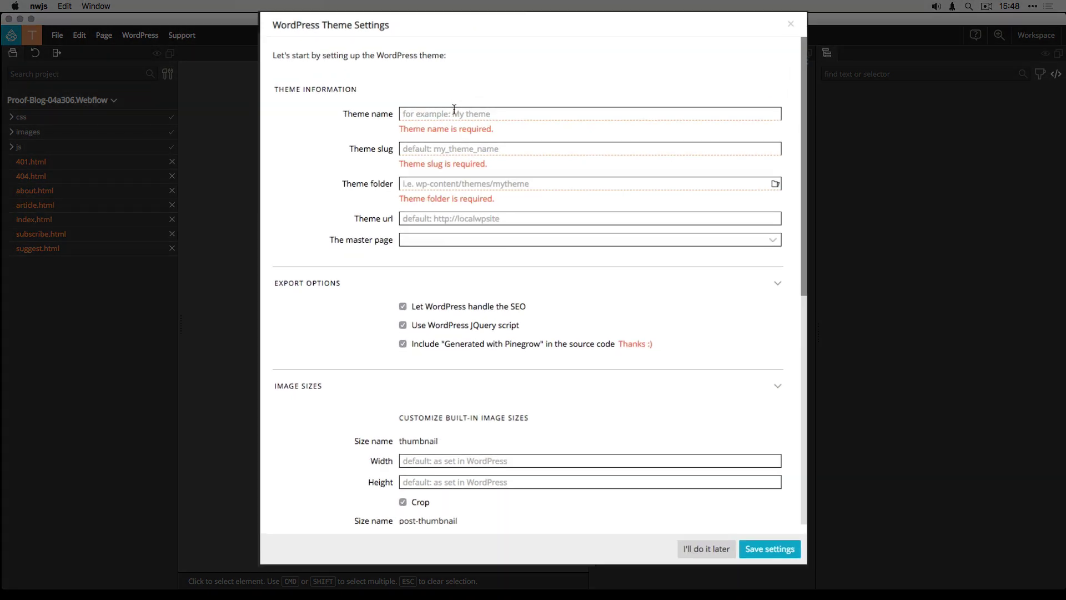
text(proofblog)
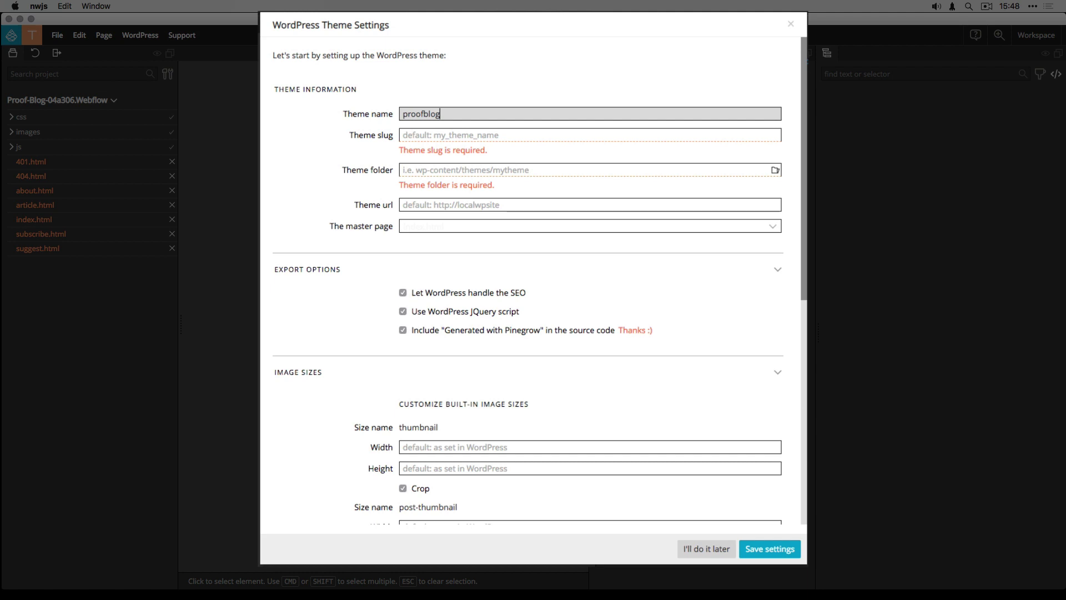
double_click(473, 109)
key(super+c)
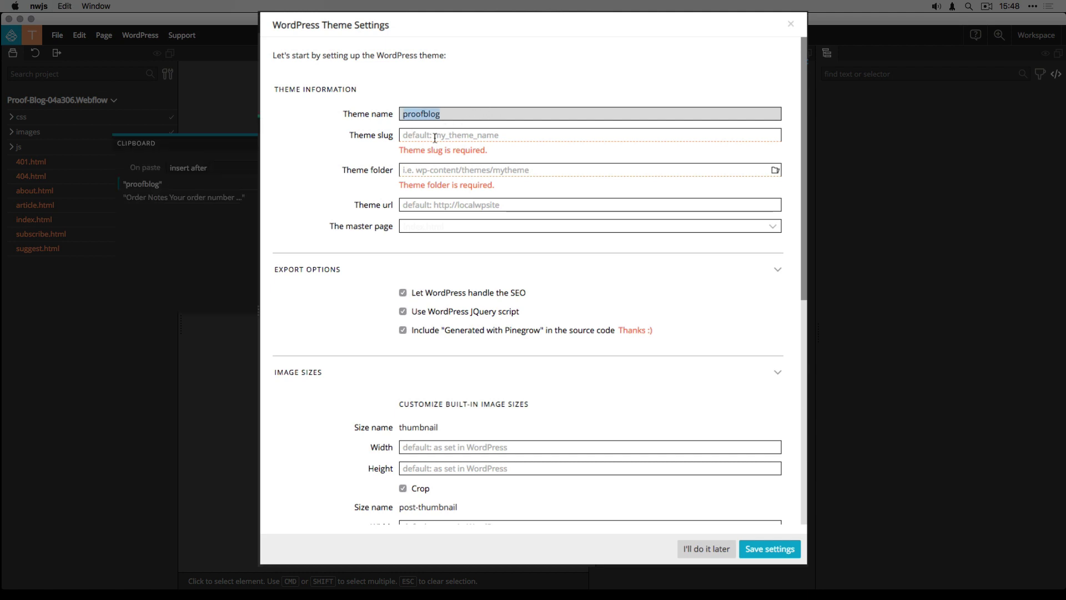
click(432, 136)
key(super+v)
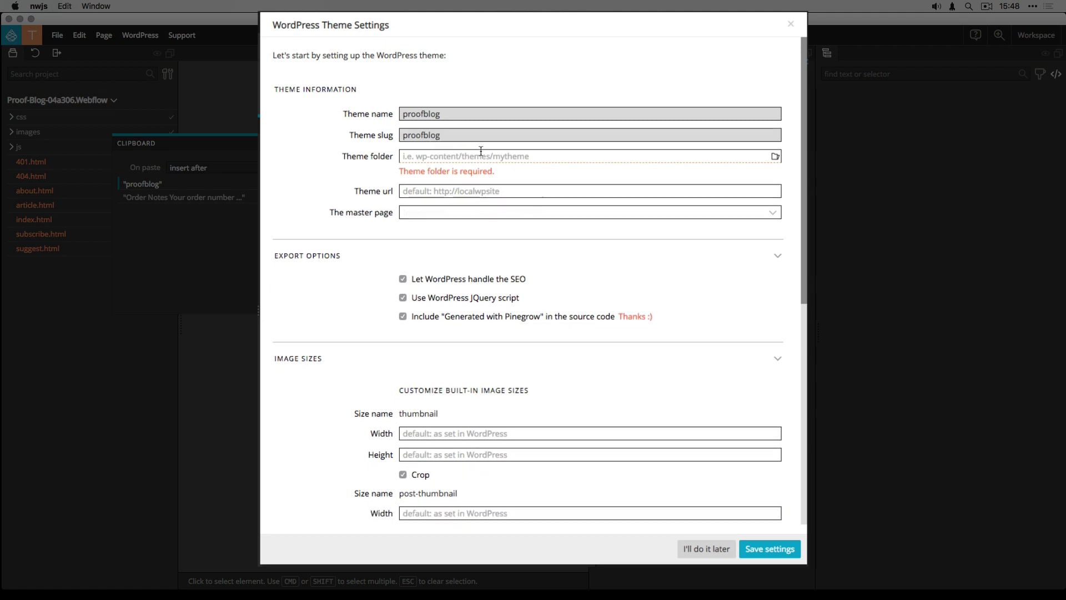
- Create a new proofblog folder inside themes and use it as the theme folder
click(775, 157)
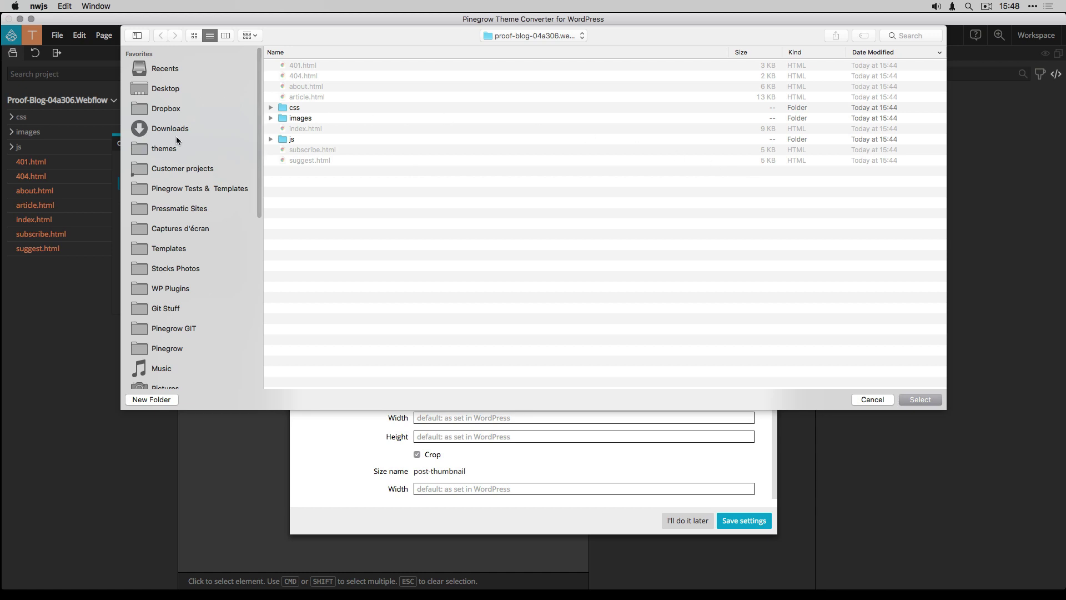
click(198, 148)
click(158, 399)
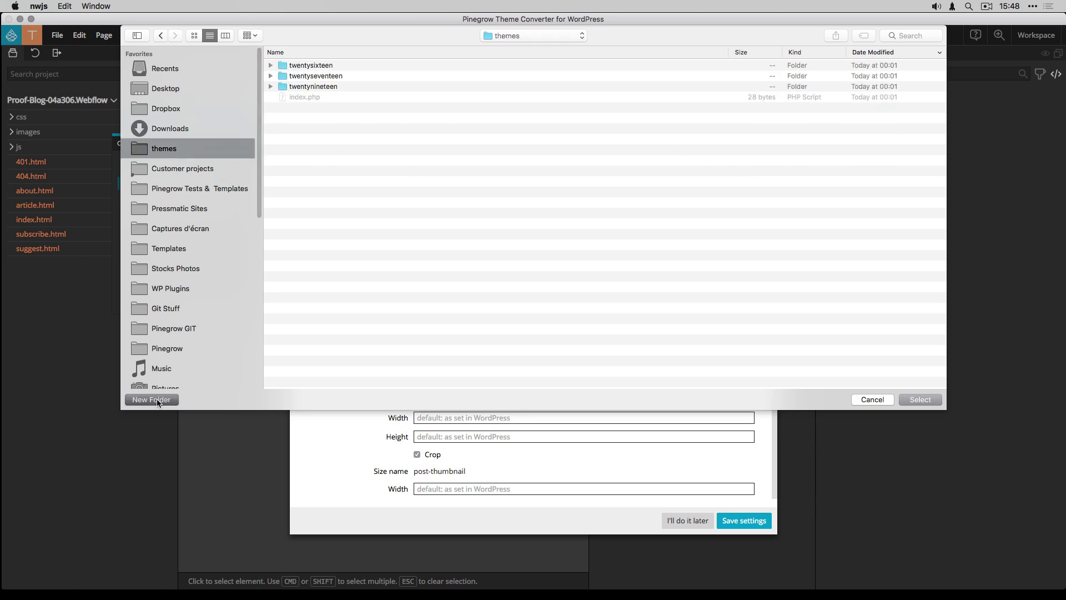
text(proofblog)
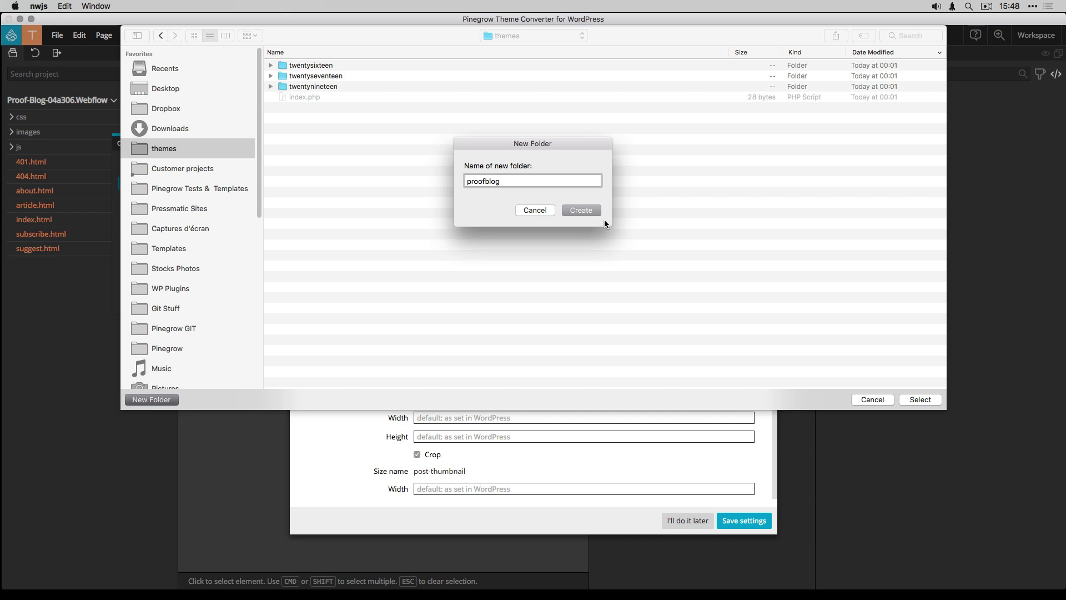
click(589, 211)
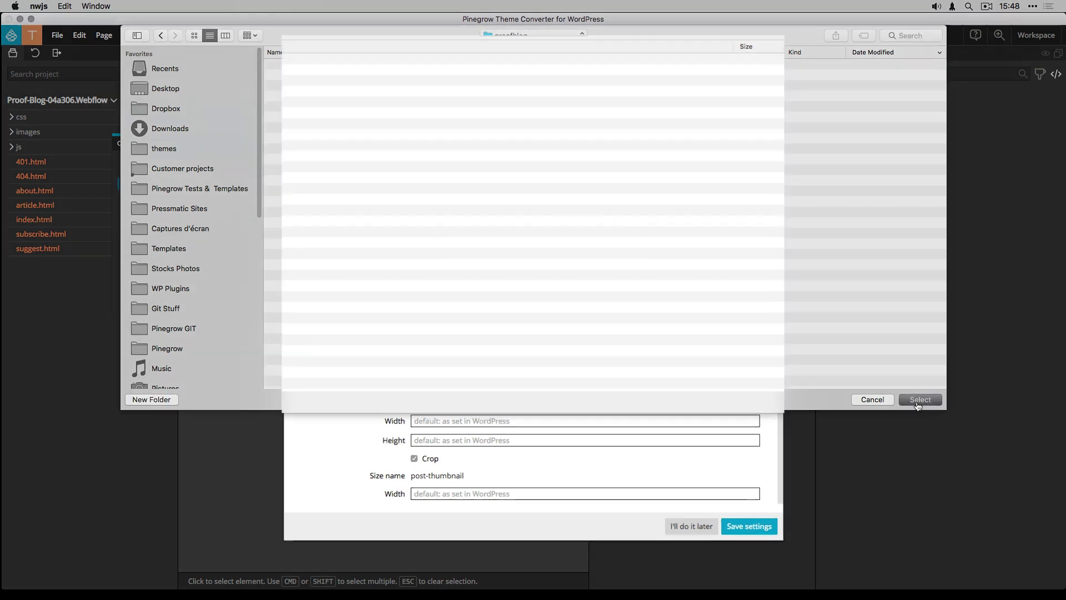
click(920, 399)
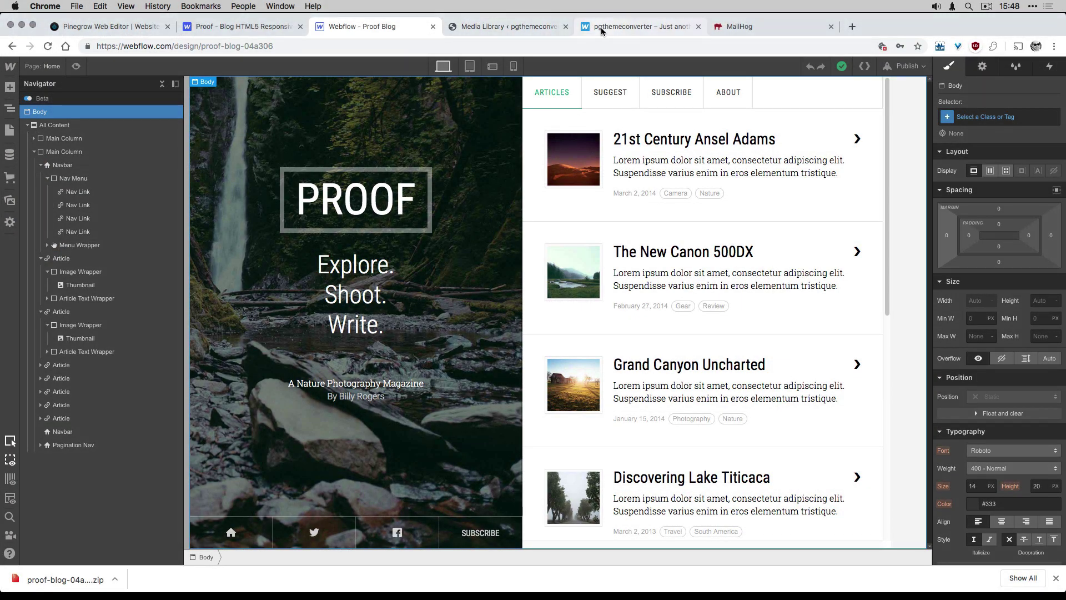
- Switch to the local WordPress site in Chrome and select its address for copying
click(600, 28)
click(216, 45)
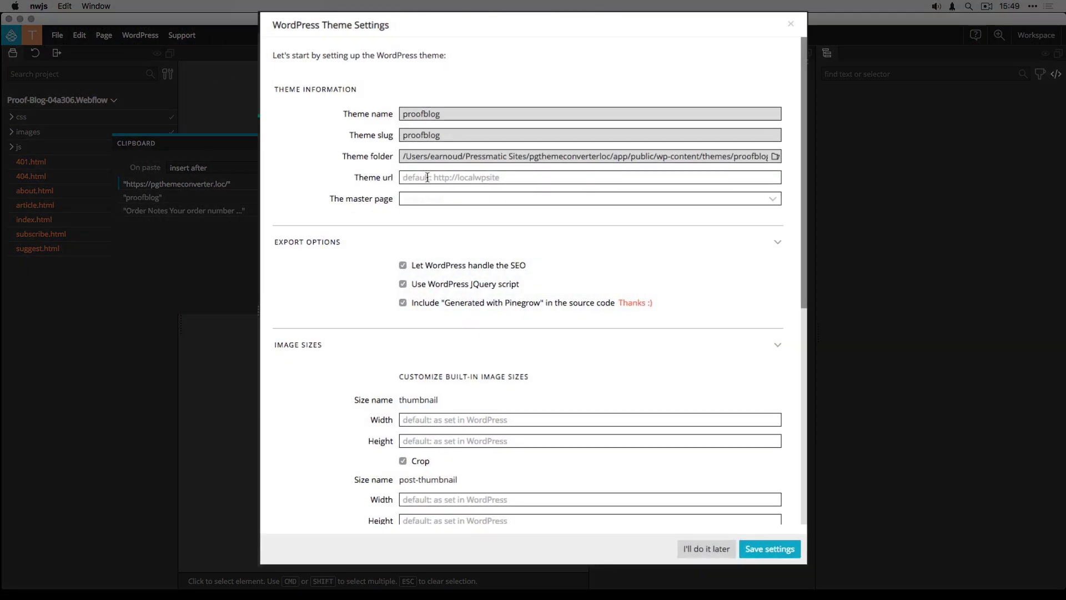
click(428, 176)
key(super+v)
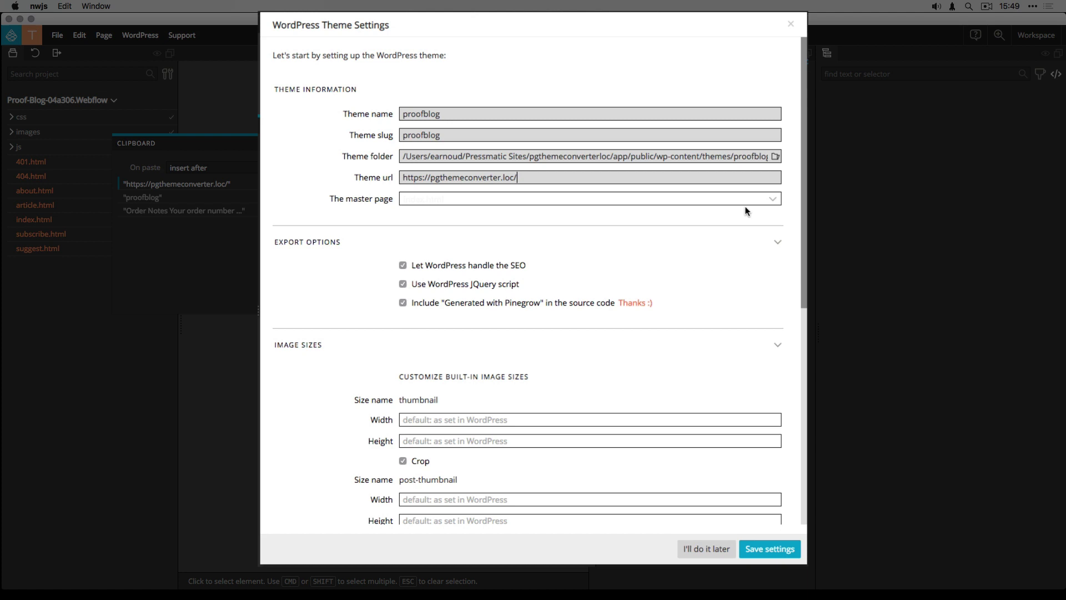
click(773, 199)
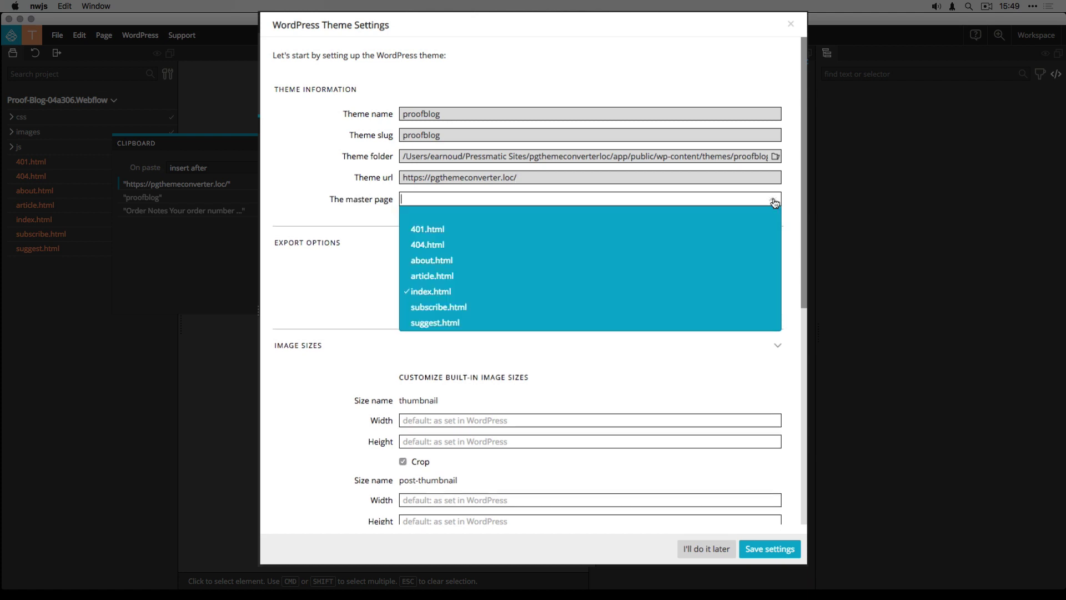
click(426, 293)
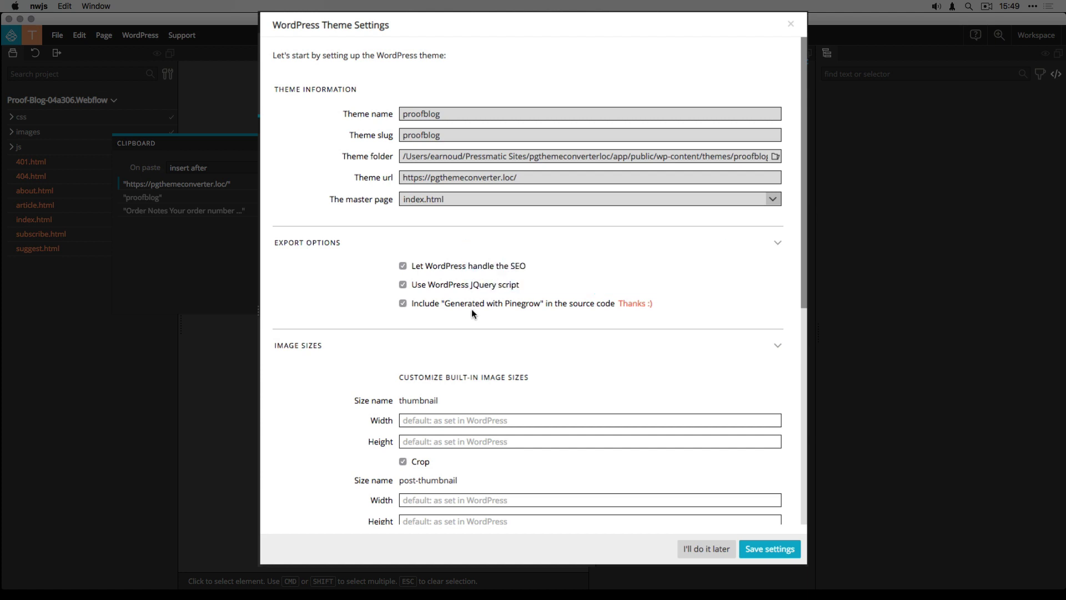
mouse_move(442, 266)
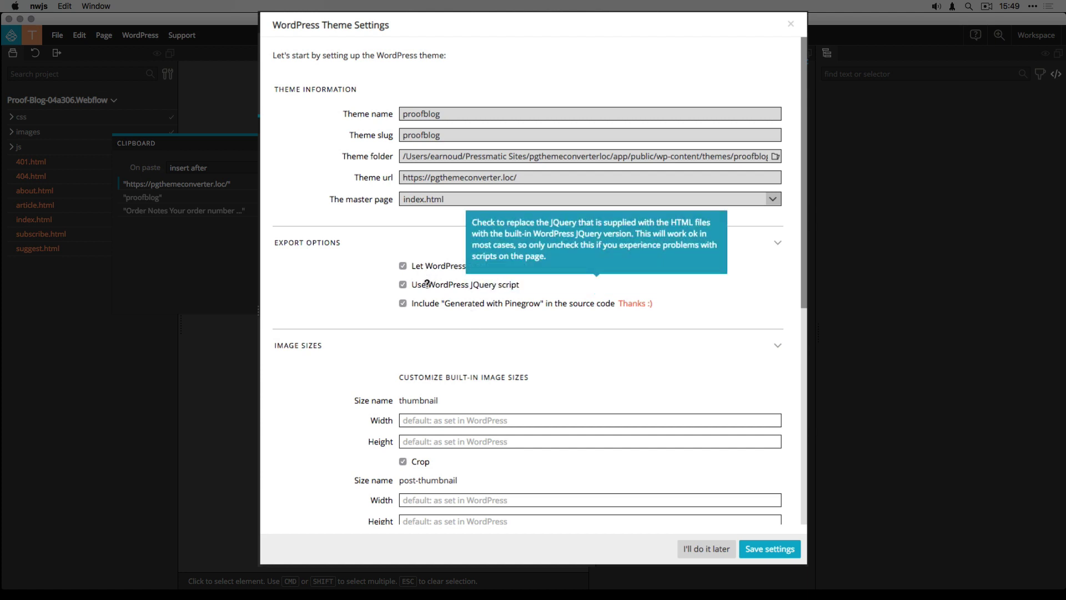
mouse_move(512, 303)
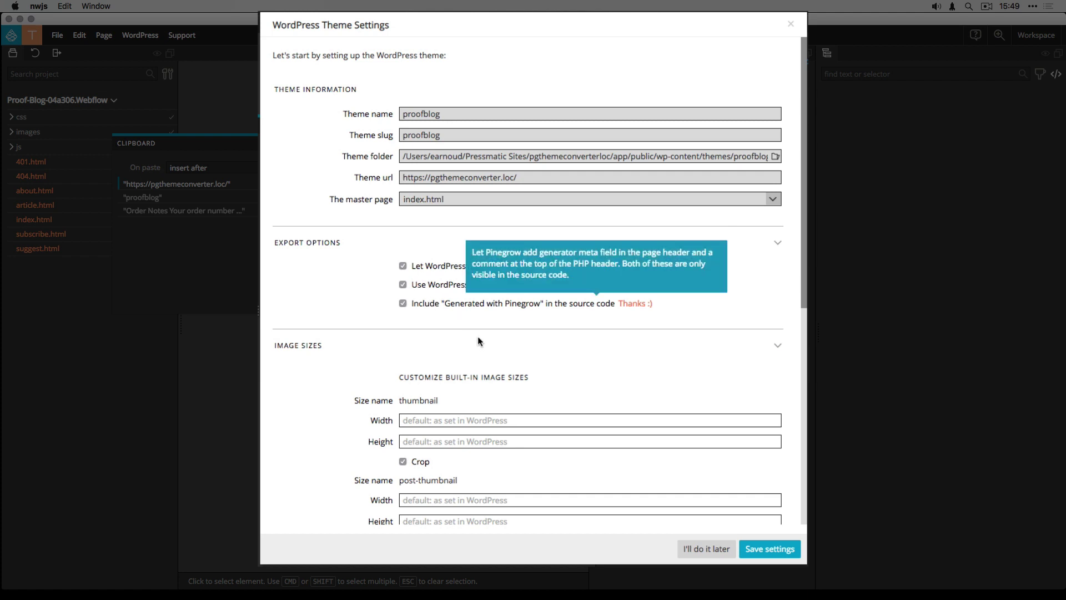
scroll(479, 340, down, 5)
scroll(480, 385, down, 5)
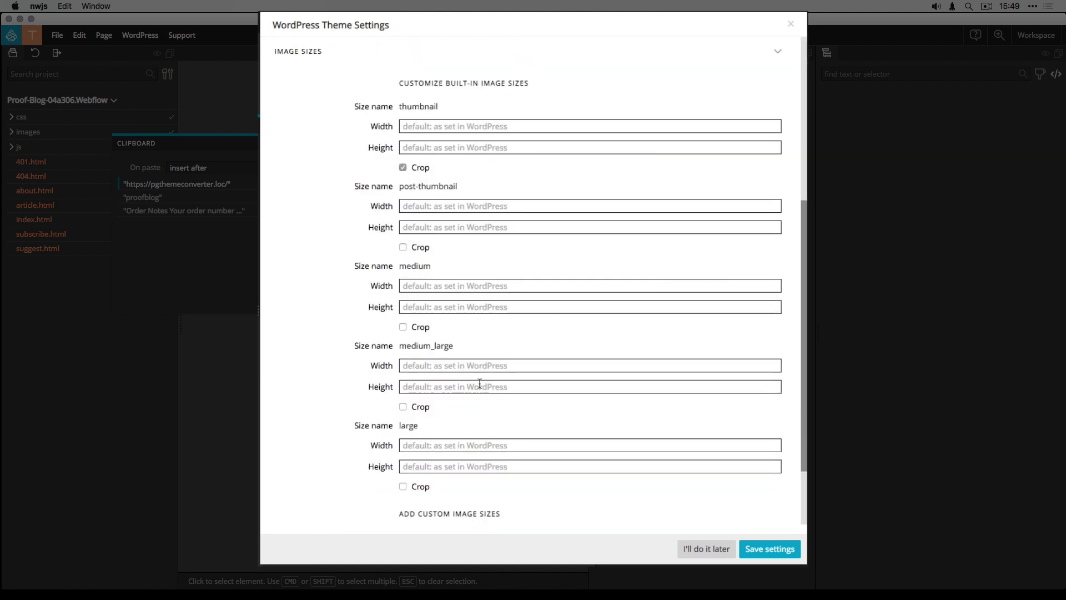
scroll(480, 384, down, 3)
scroll(479, 387, down, 1)
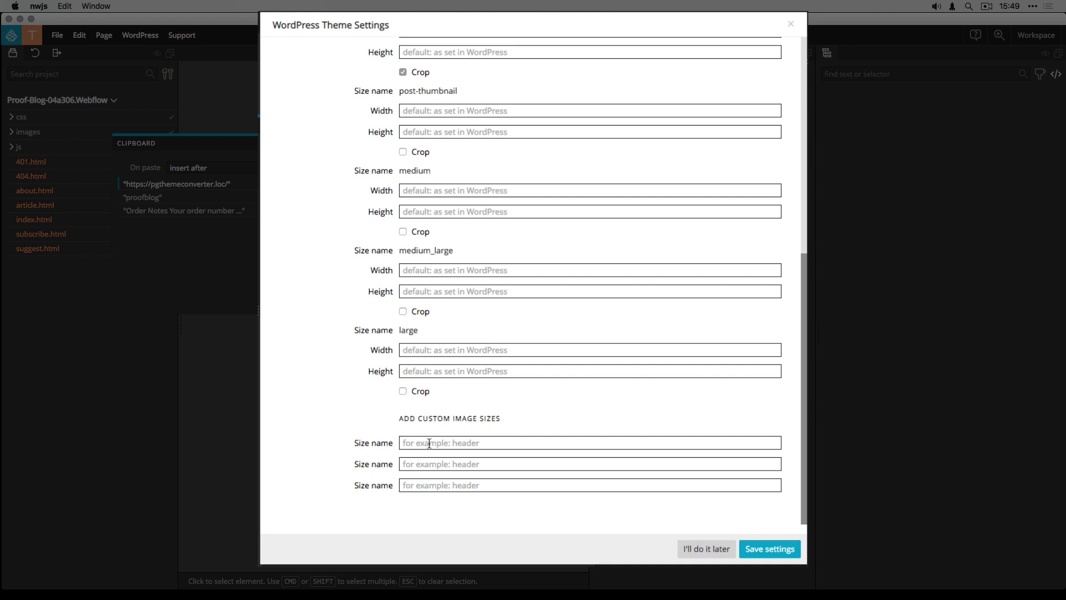
- Add cropped custom image size pgpb_index_thumbnails, Index Thumbnails, at 109×109
click(429, 443)
text(p)
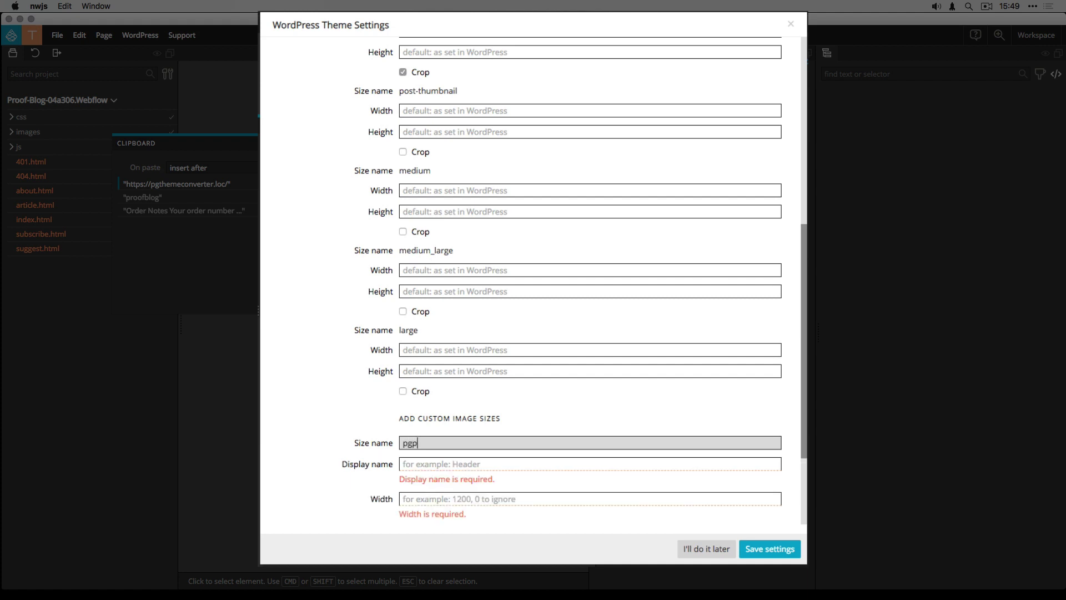
text(b_index)
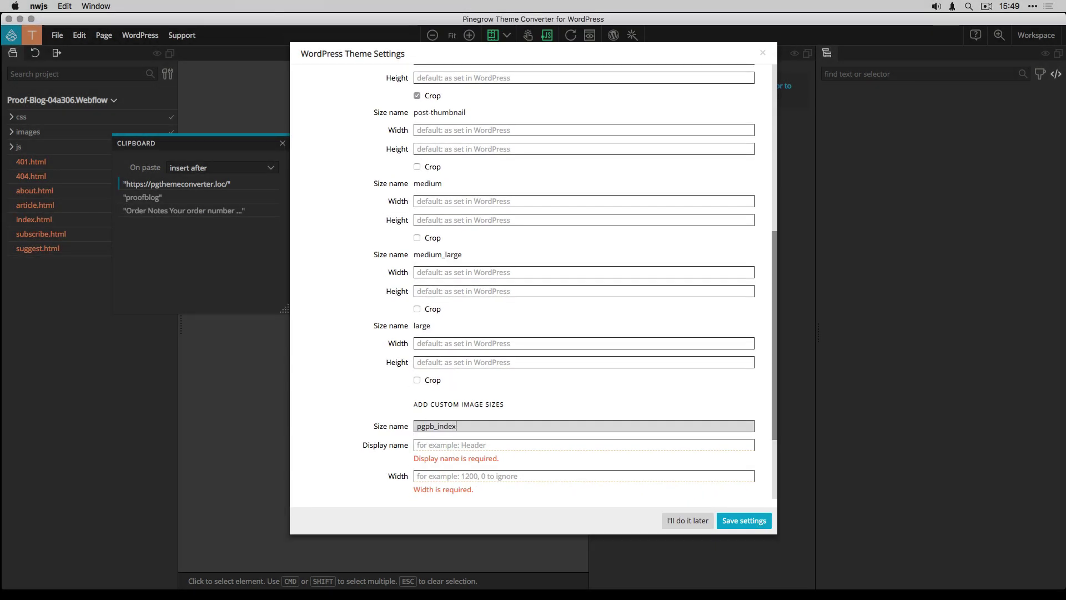
text(_thumbnails)
key(Tab)
text(Index T)
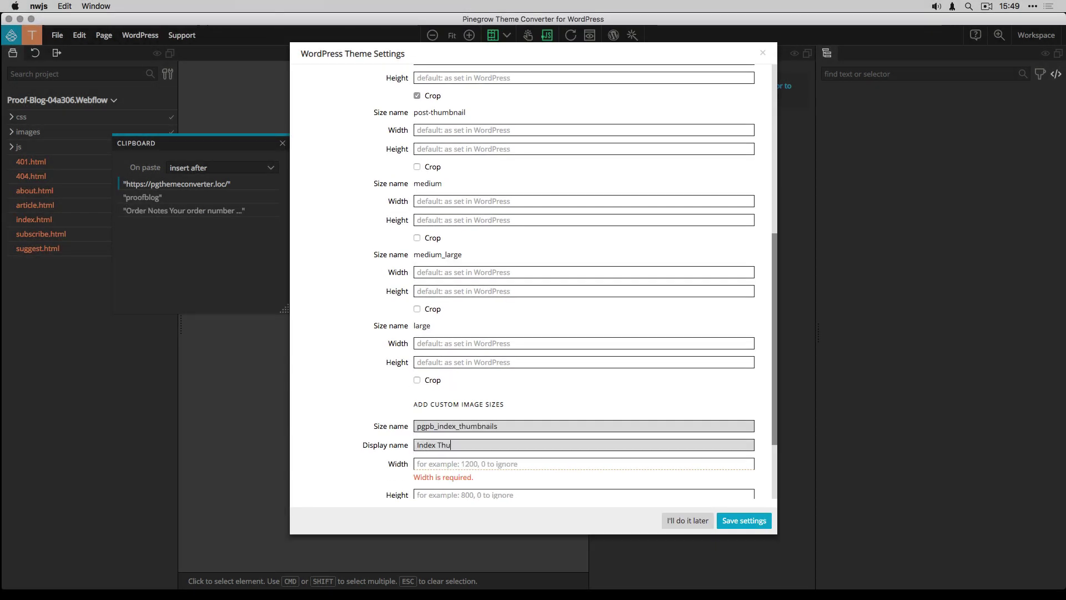
text(humbnails)
key(Tab)
text(109)
key(Tab)
text(109)
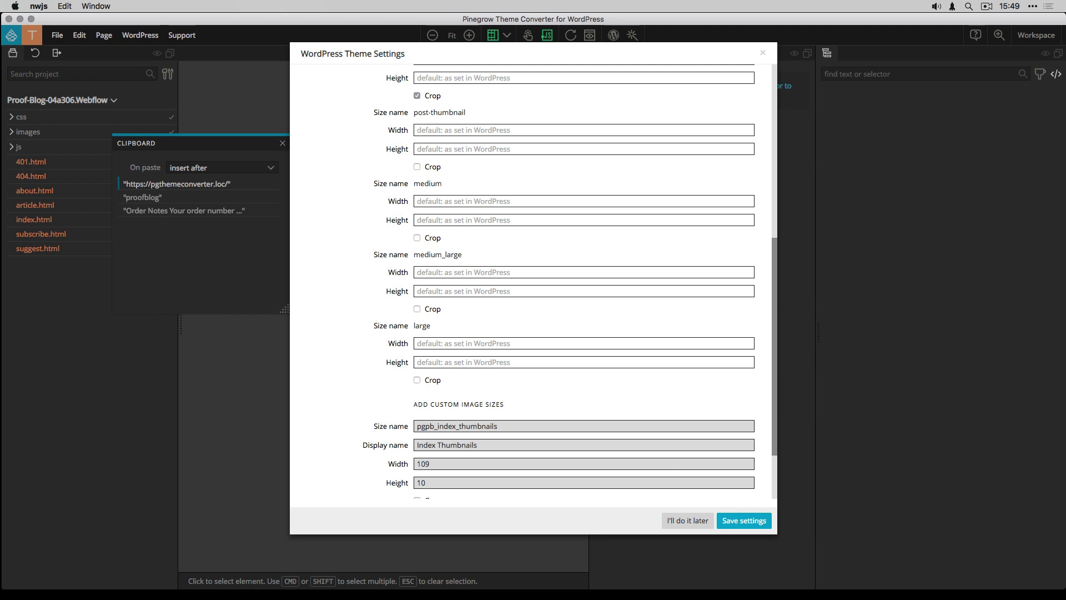
scroll(417, 416, down, 2)
click(418, 413)
- Add cropped custom image size pgpb_team_members, Team Members, at 150×216
click(437, 445)
text(pgpb_t)
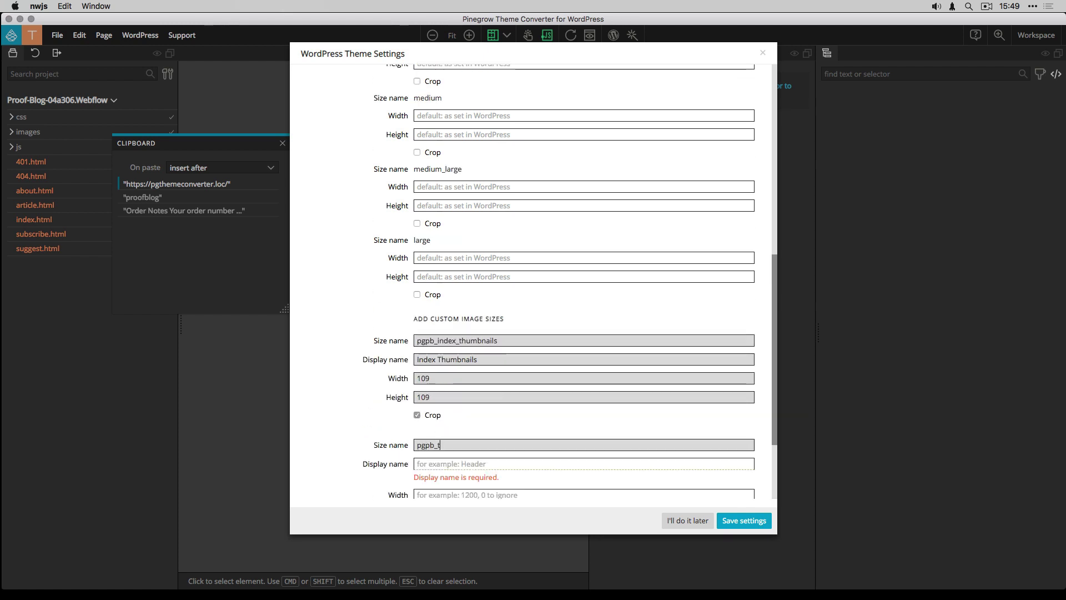
text(eam_members)
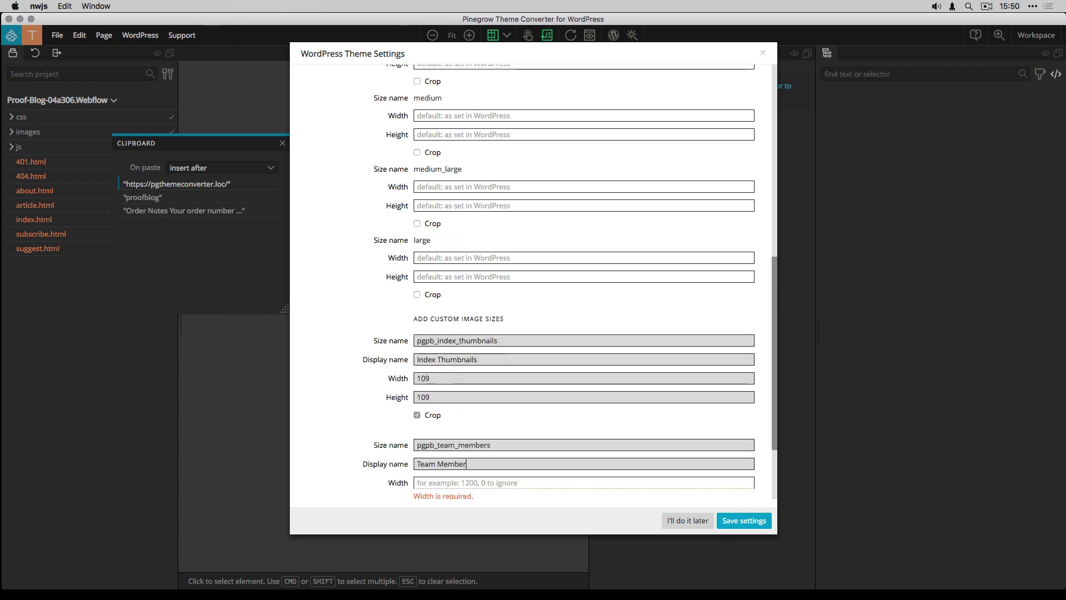
text(Team Member150)
key(Tab)
text(216)
scroll(437, 395, down, 2)
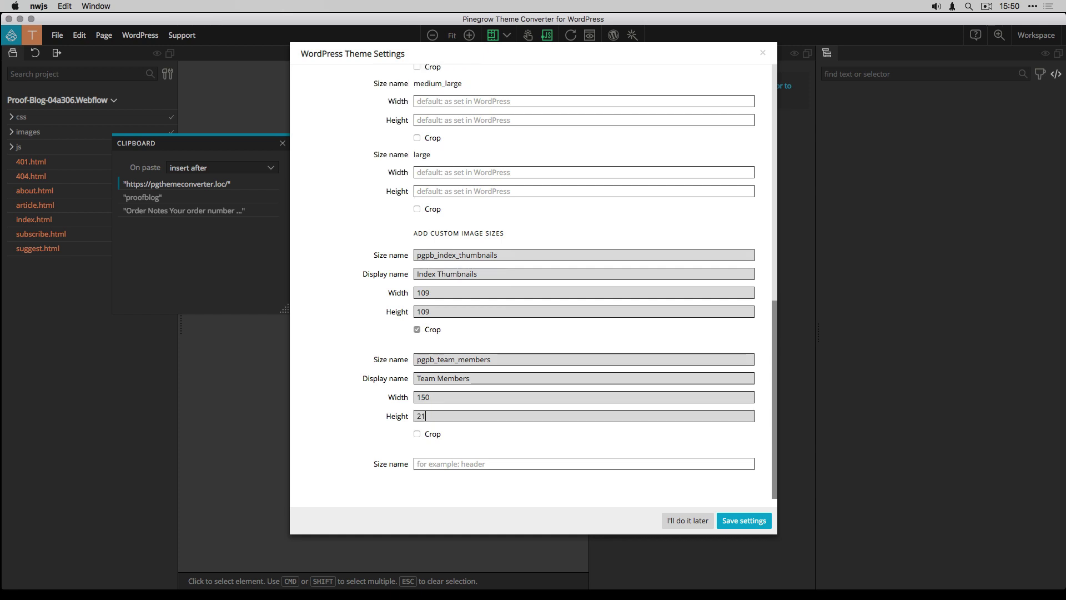
key(Tab)
key(space)
scroll(532, 461, up, 10)
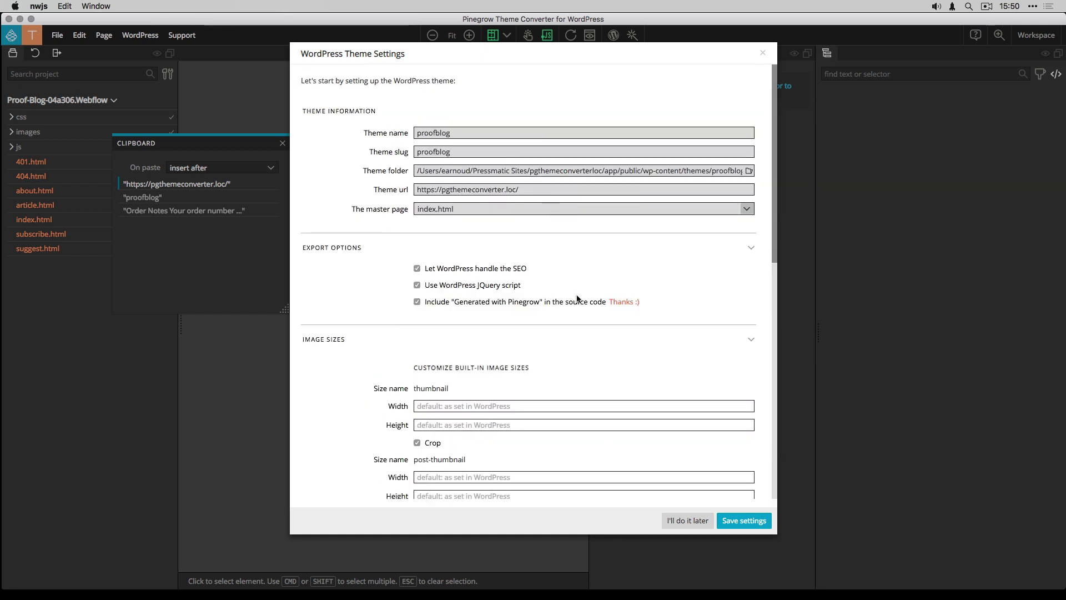
- Save the theme settings, dismiss the clipboard and save the index.html page
click(739, 521)
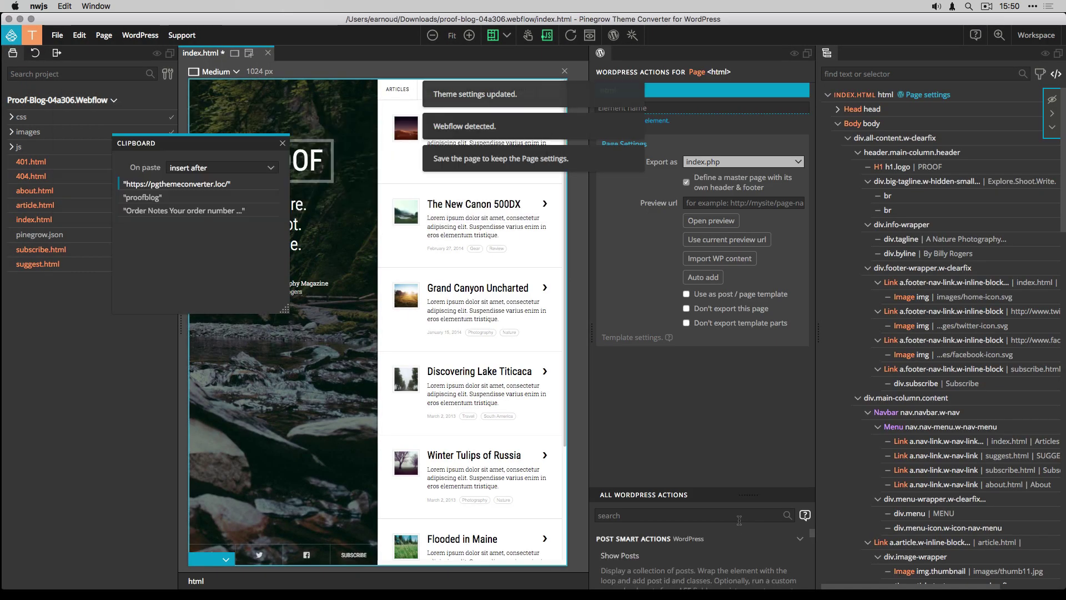
click(282, 146)
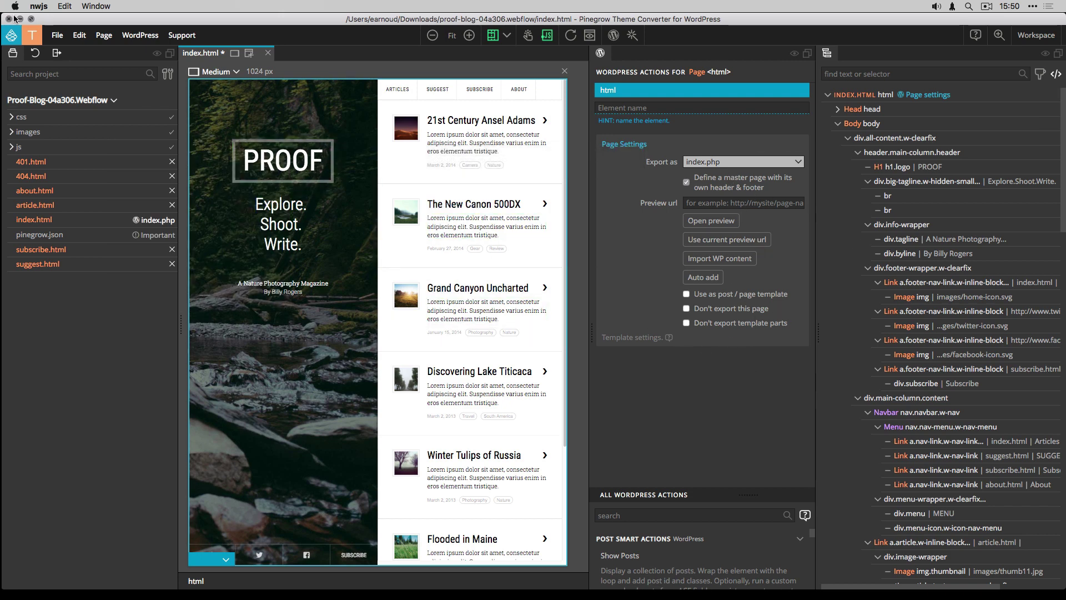
click(57, 36)
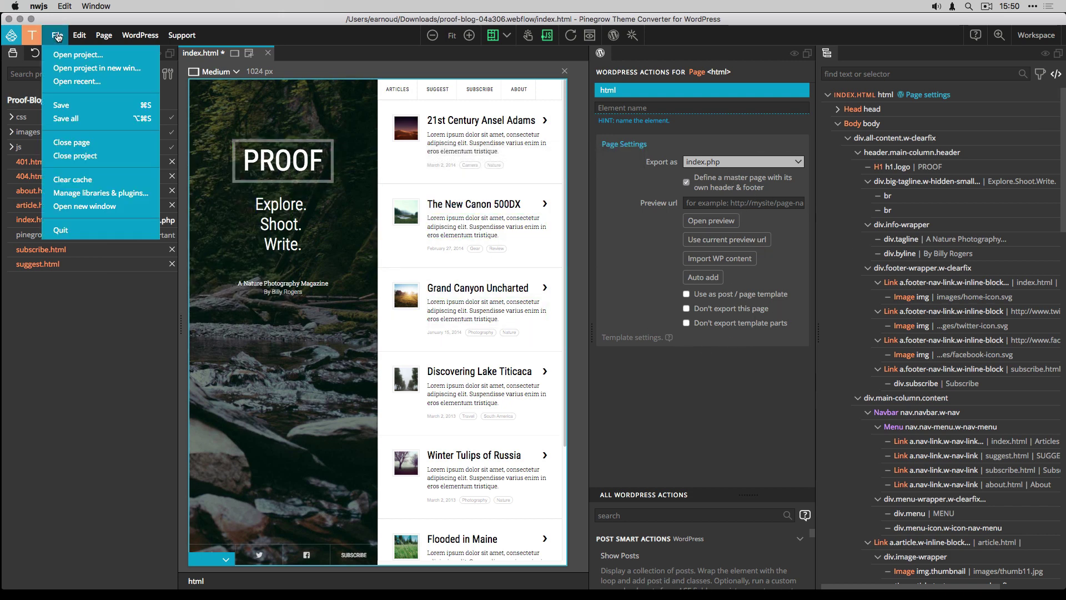
click(73, 109)
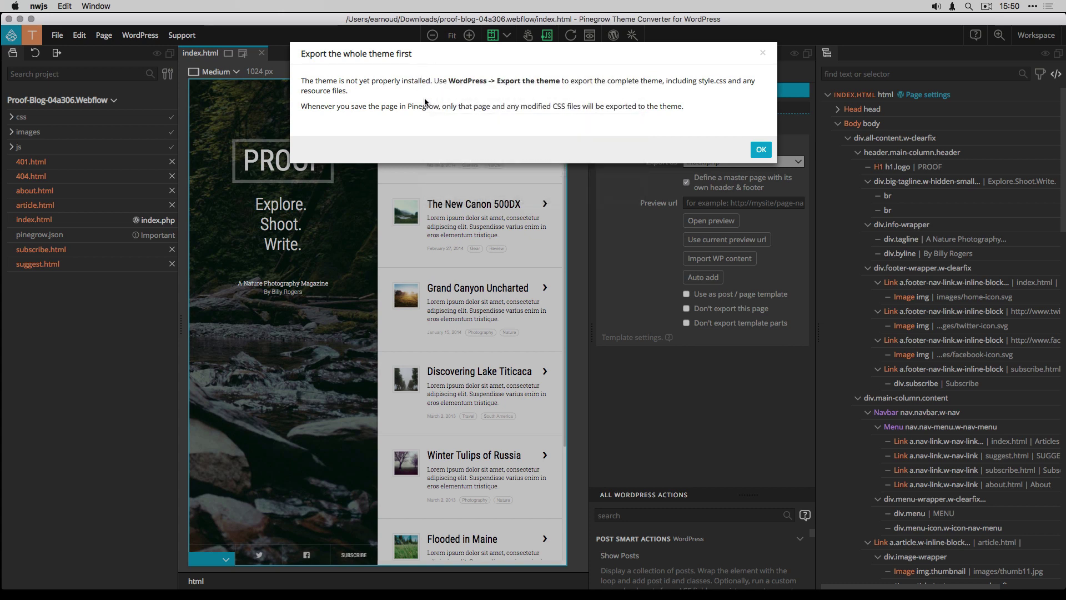
- Acknowledge the notice and export the whole theme, adding functions.php to the project
click(762, 150)
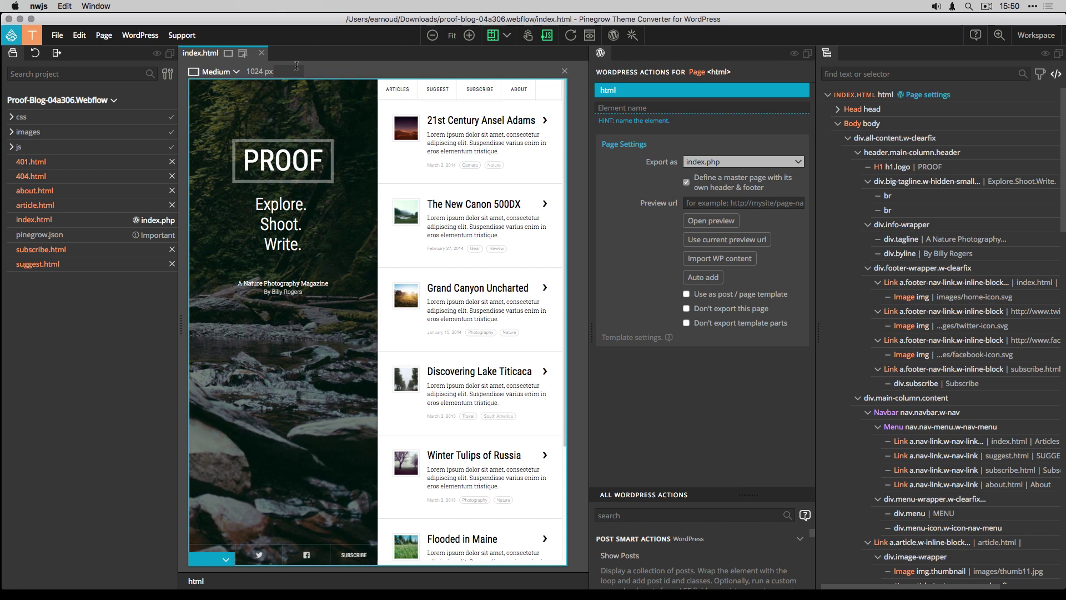
click(137, 35)
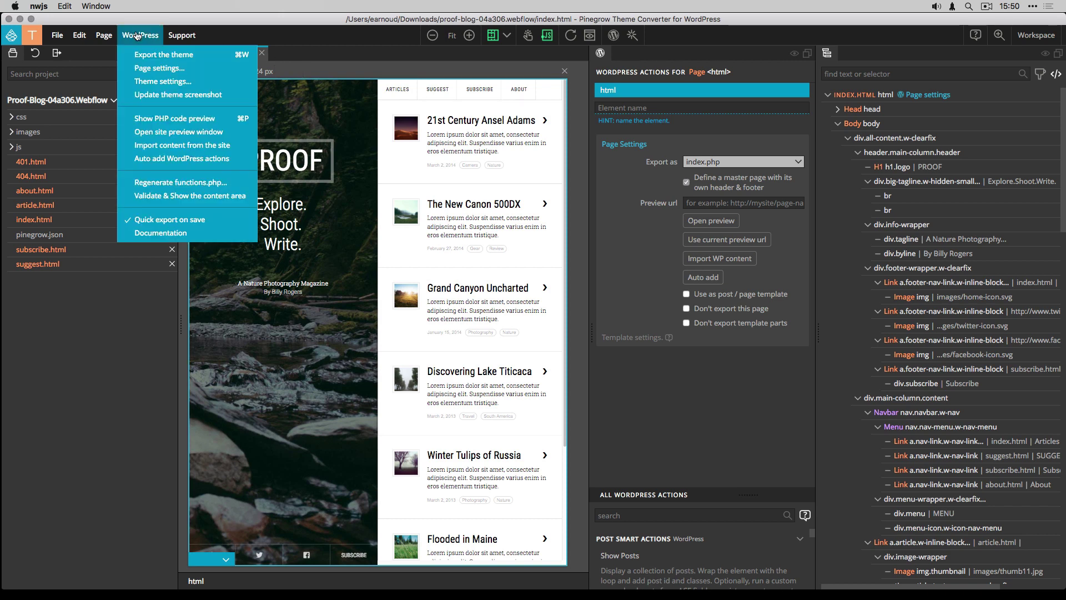
click(153, 58)
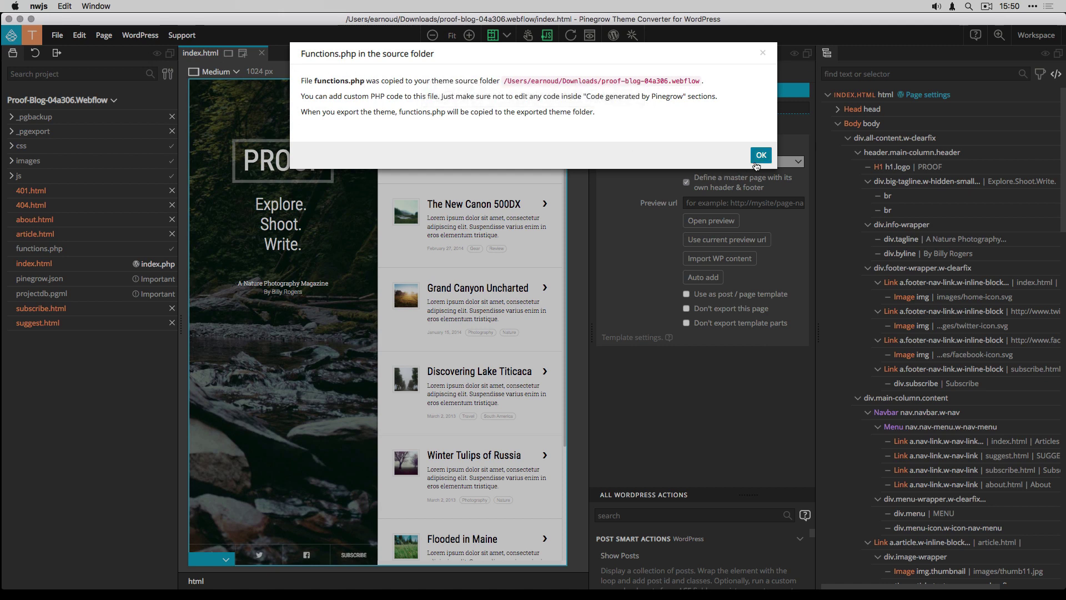
click(760, 158)
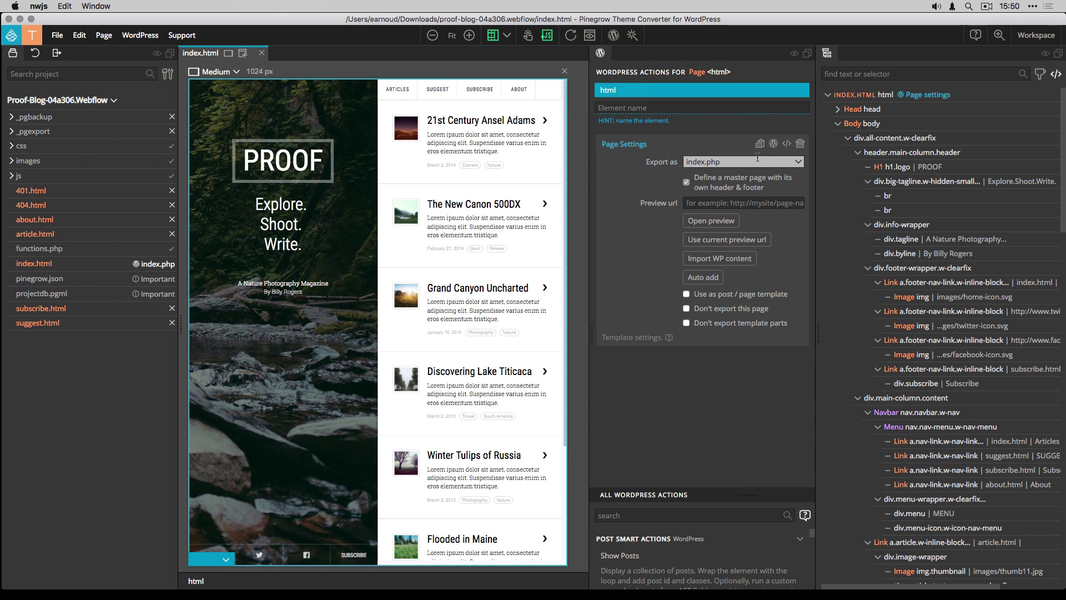
- Generate the theme screenshot.png and export the theme again with it
click(143, 37)
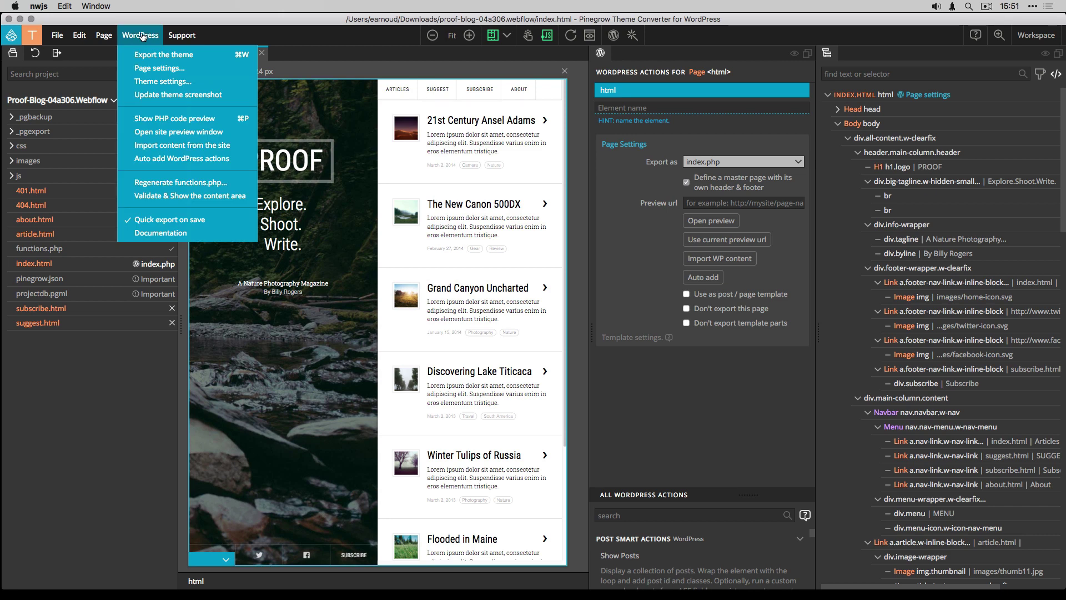
click(158, 97)
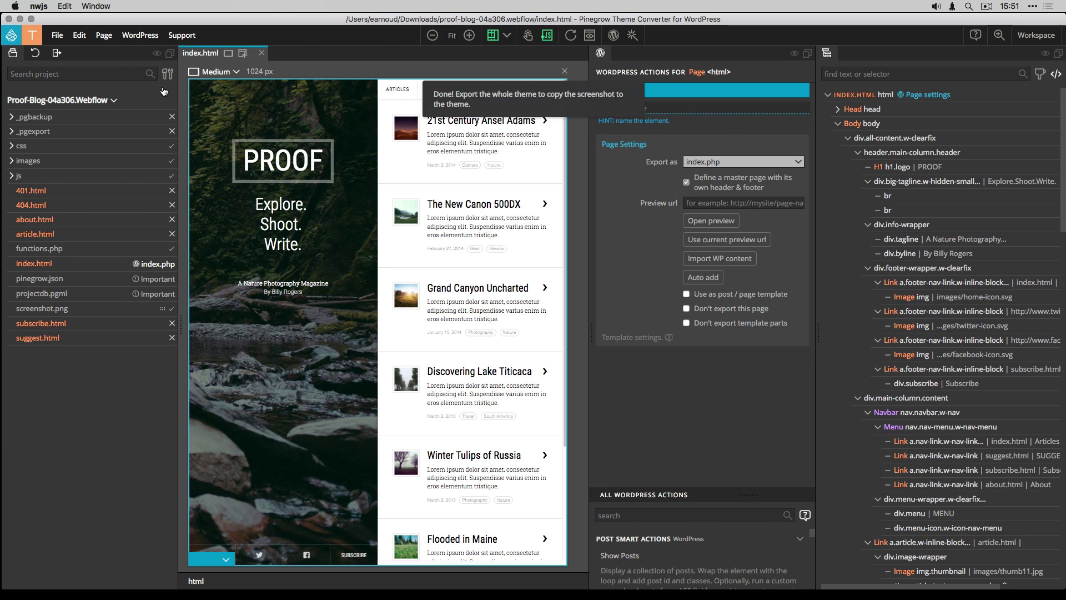
click(138, 36)
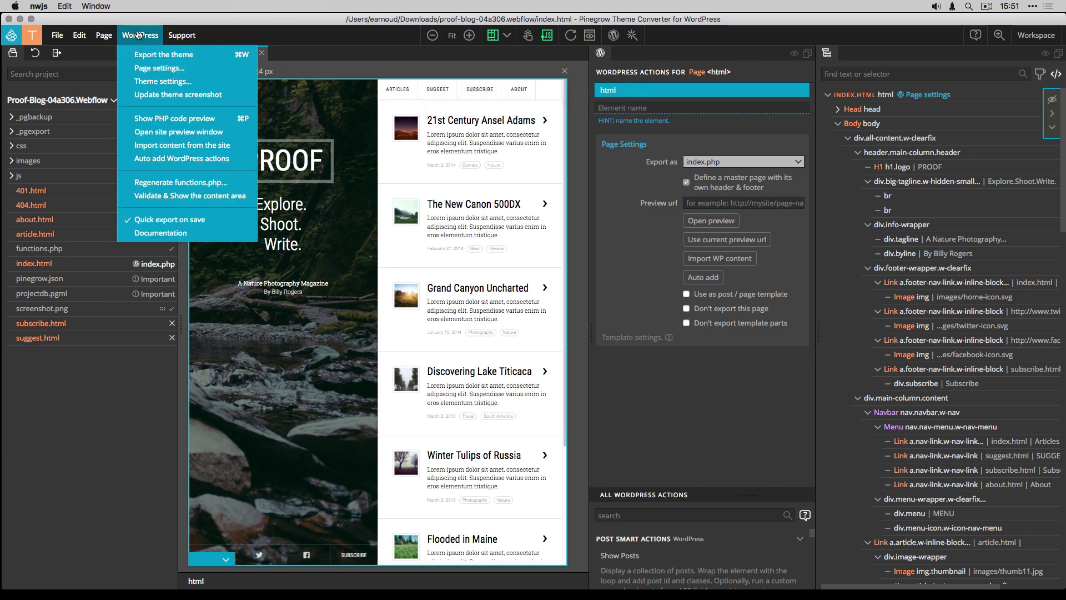
click(158, 58)
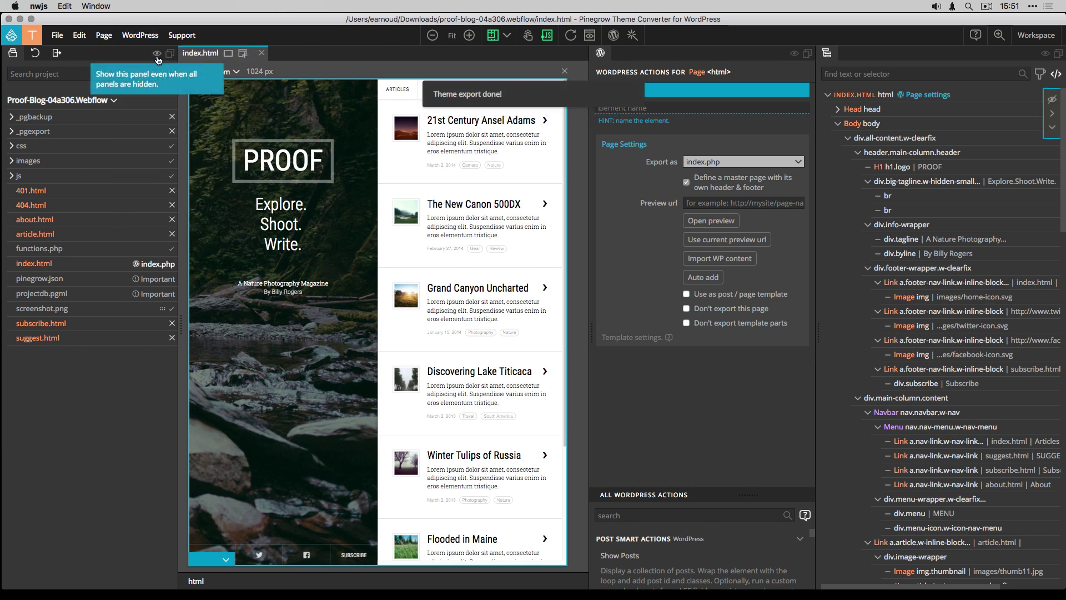